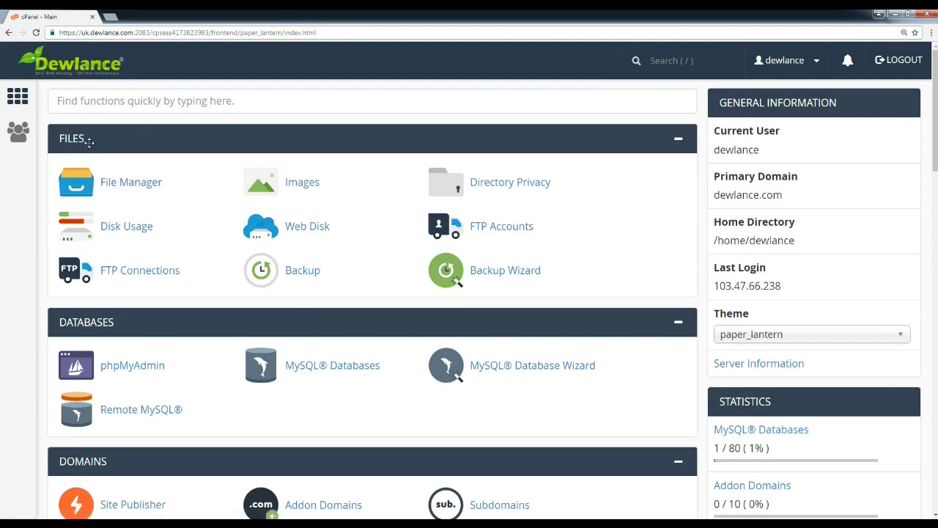
Open the full website backup form and set the backup destination to Remote FTP Server.
left_click(307, 273)
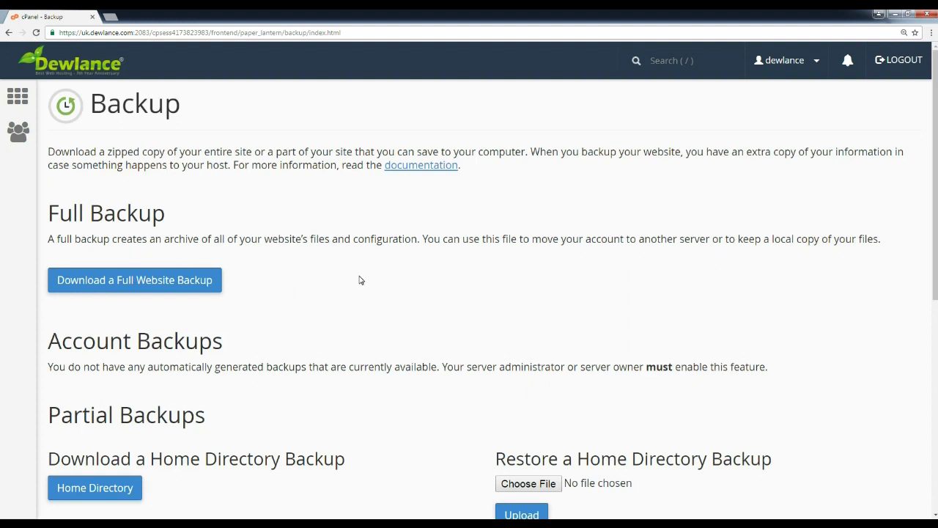
left_click(145, 283)
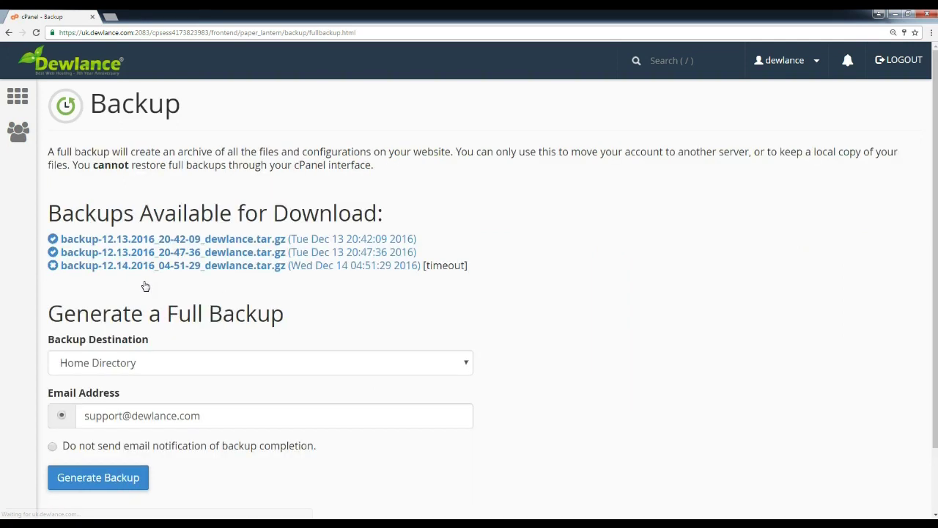
scroll(184, 354, "down", 2)
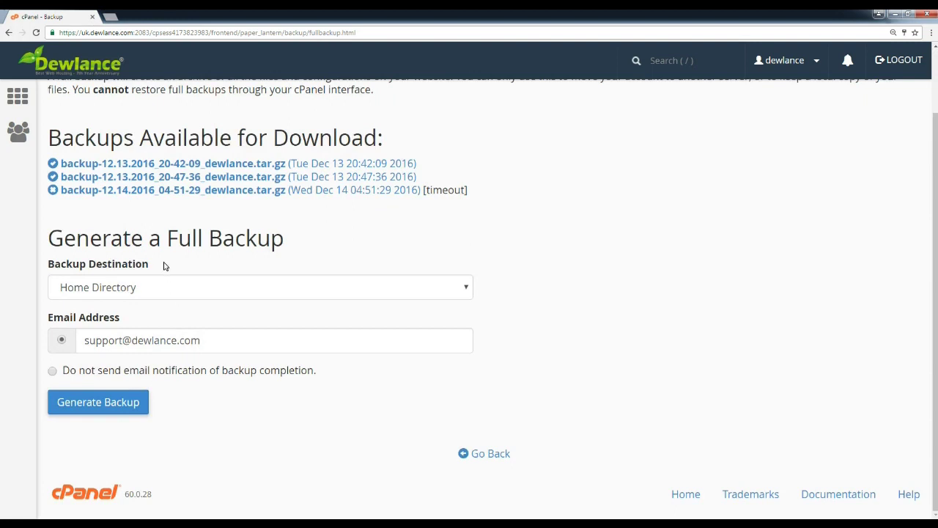
left_click(168, 287)
left_click(167, 287)
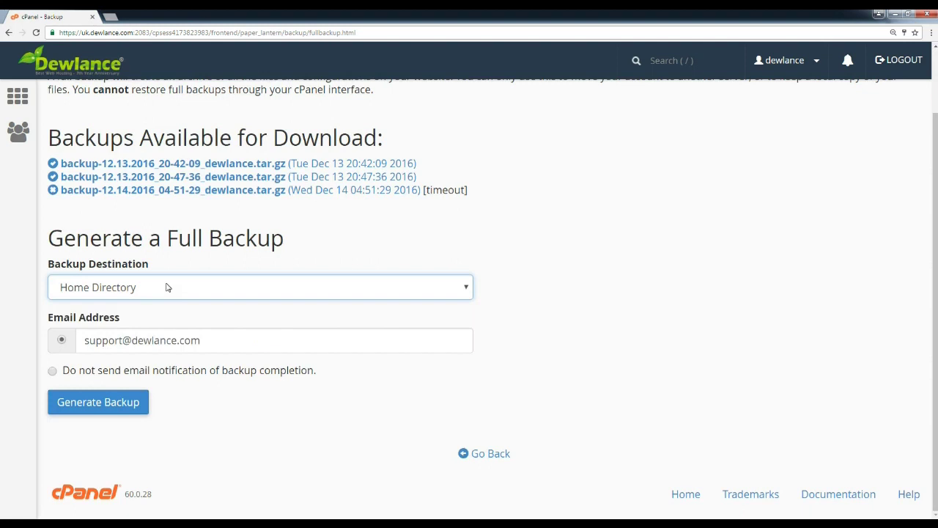
left_click(167, 287)
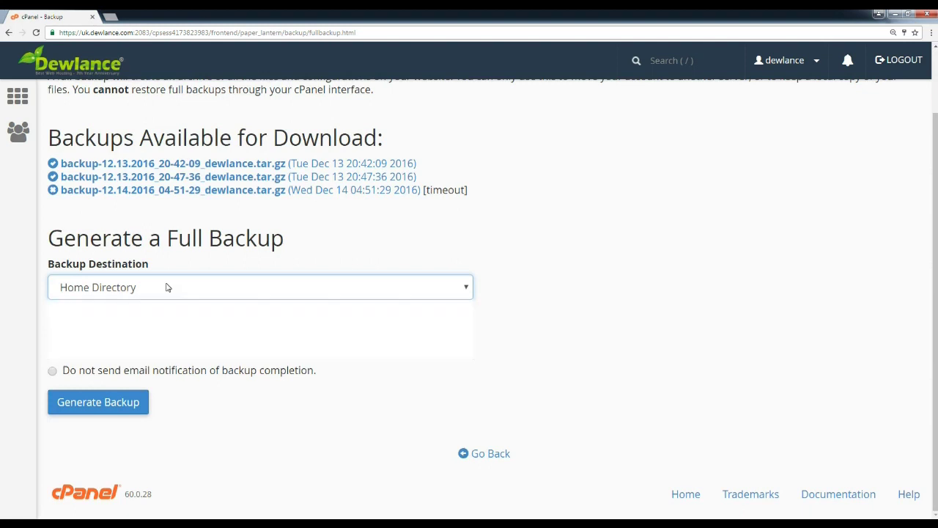
left_click(123, 328)
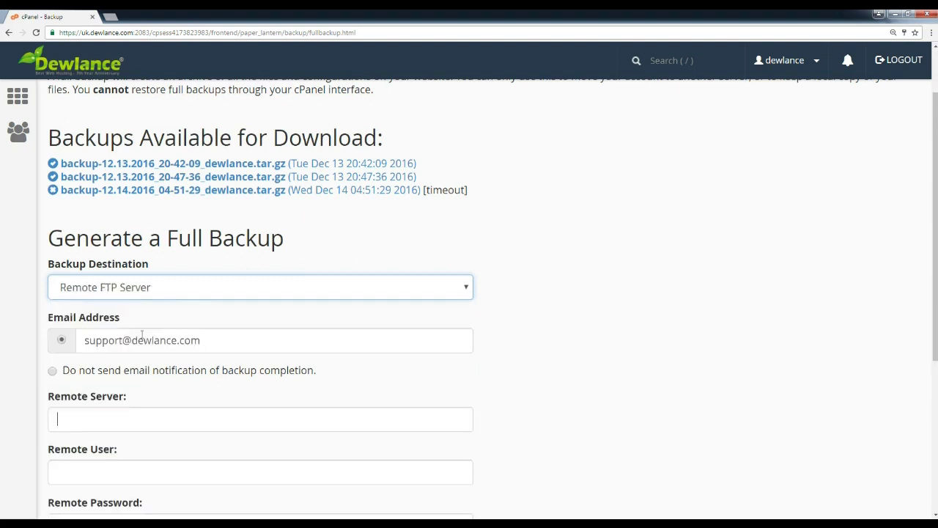
scroll(73, 293, "down", 1)
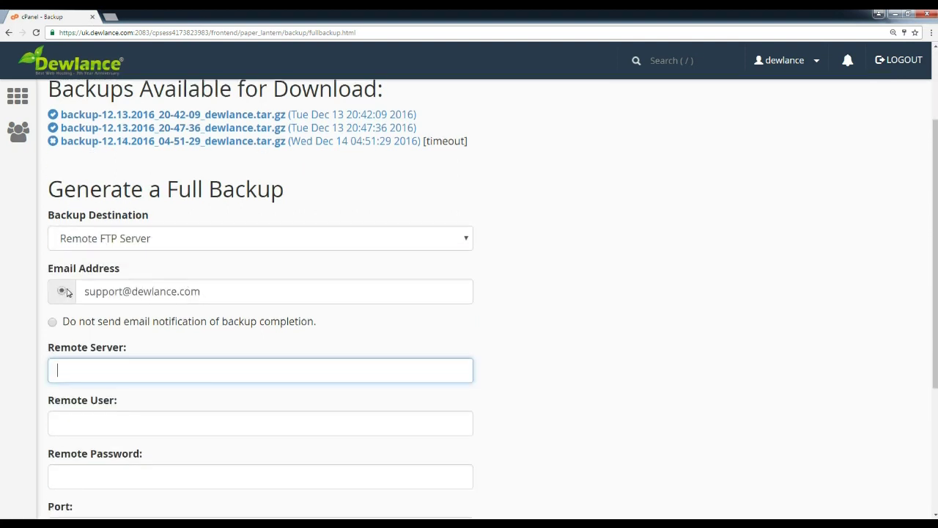
triple_click(160, 296)
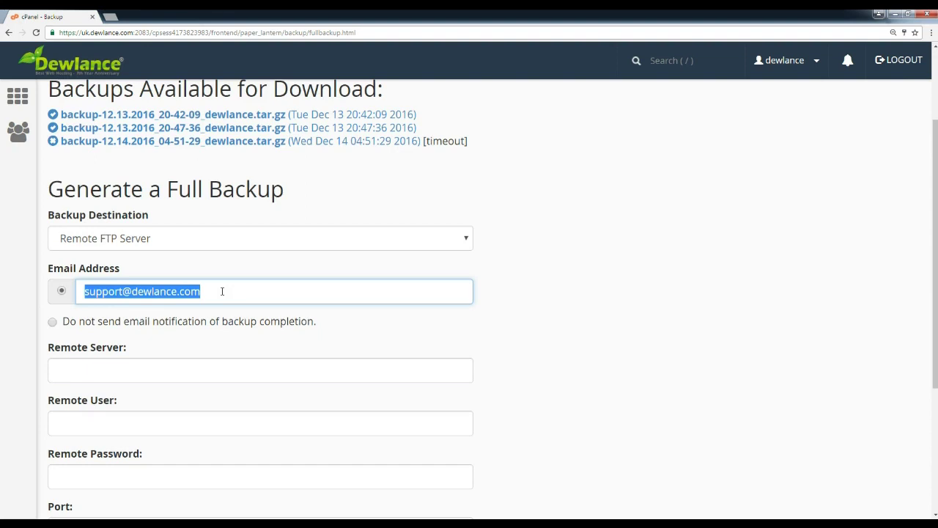
left_click(211, 296)
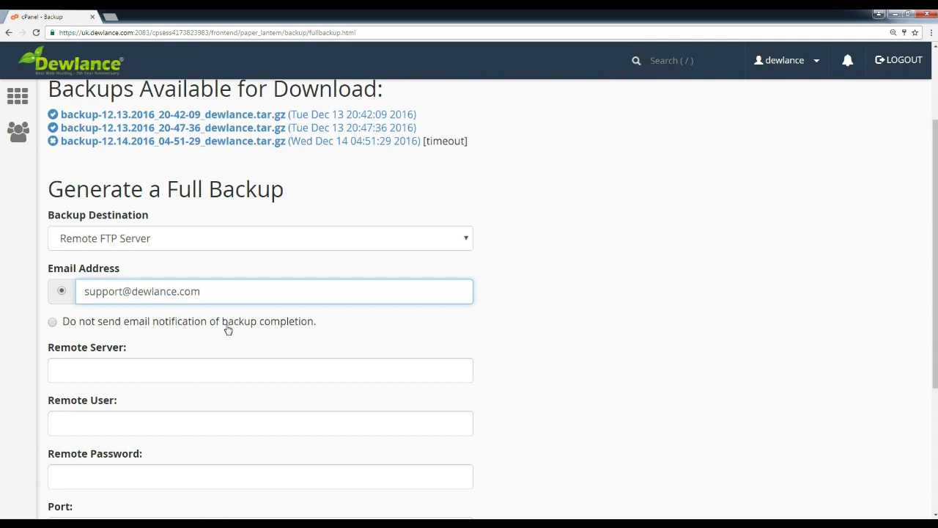
Set the remote server for the FTP backup to uk.dewlance.com.
left_click(132, 369)
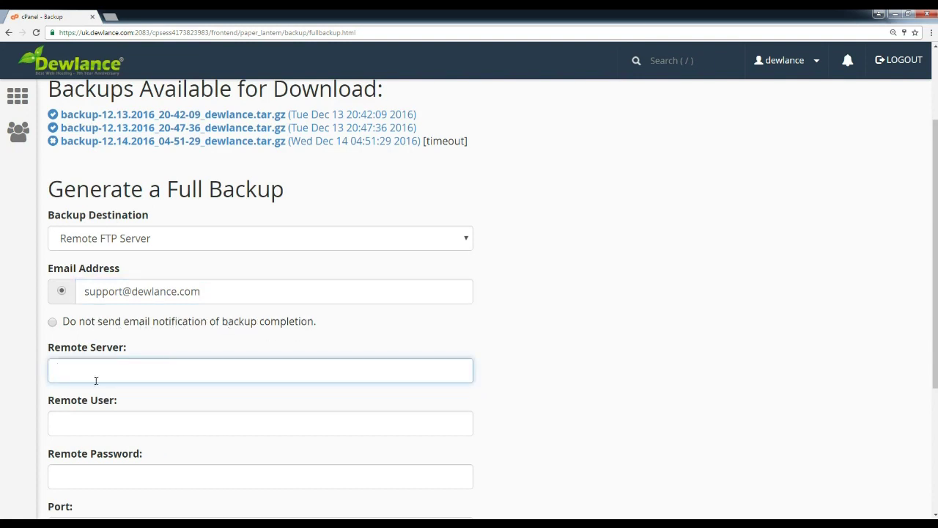
scroll(168, 350, "down", 1)
left_click(107, 273)
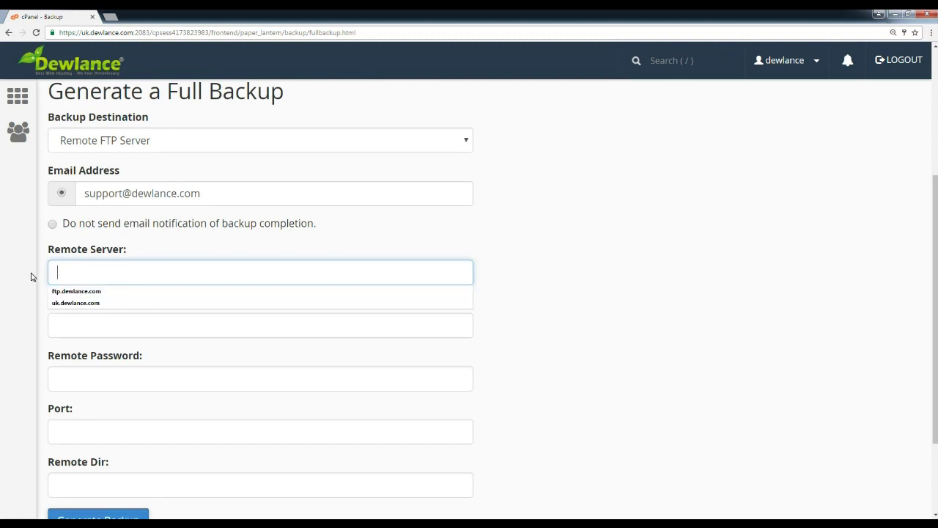
left_click(33, 277)
left_click(80, 265)
left_click(19, 274)
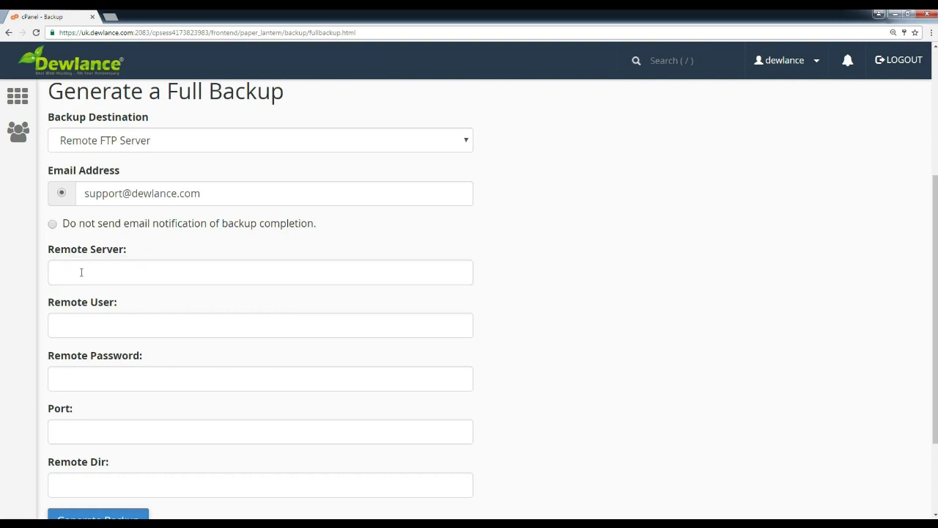
left_click(81, 272)
left_click(82, 272)
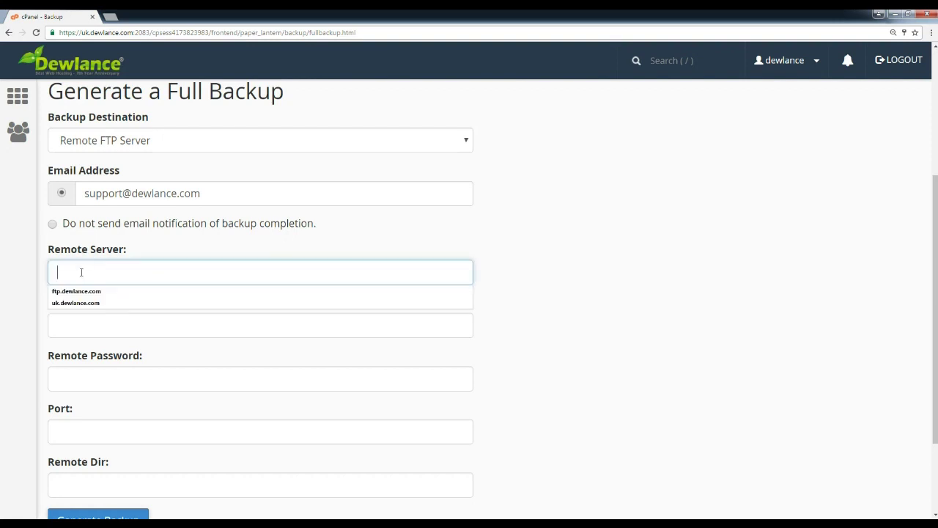
left_click(89, 304)
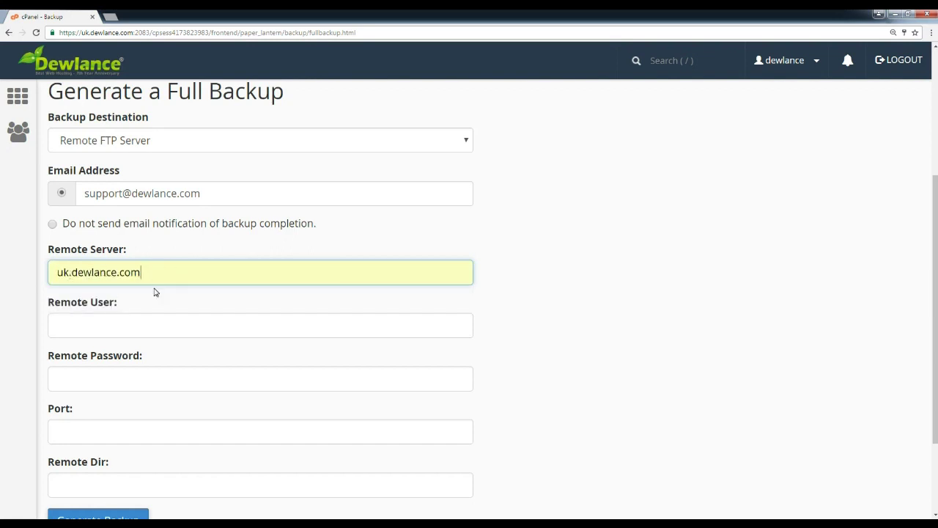
Enter example as the remote user and fill in the remote password.
left_click(95, 329)
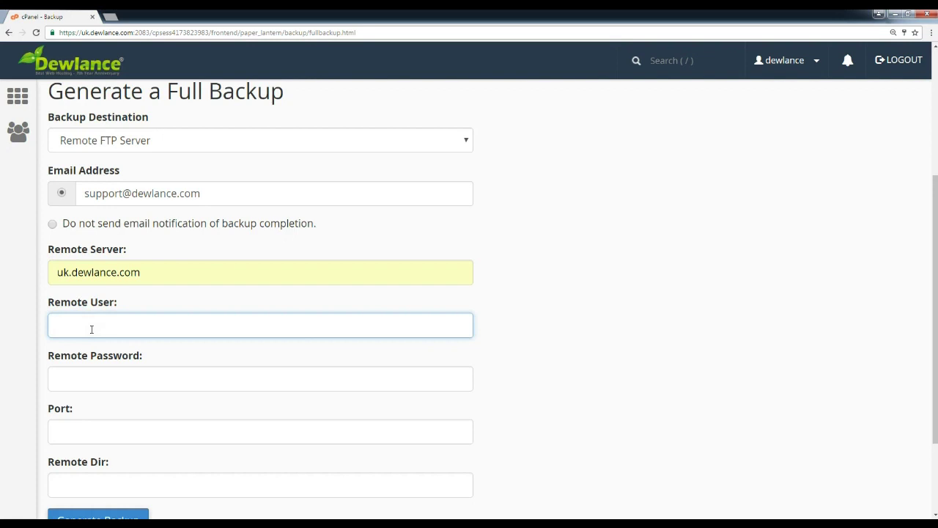
type("example")
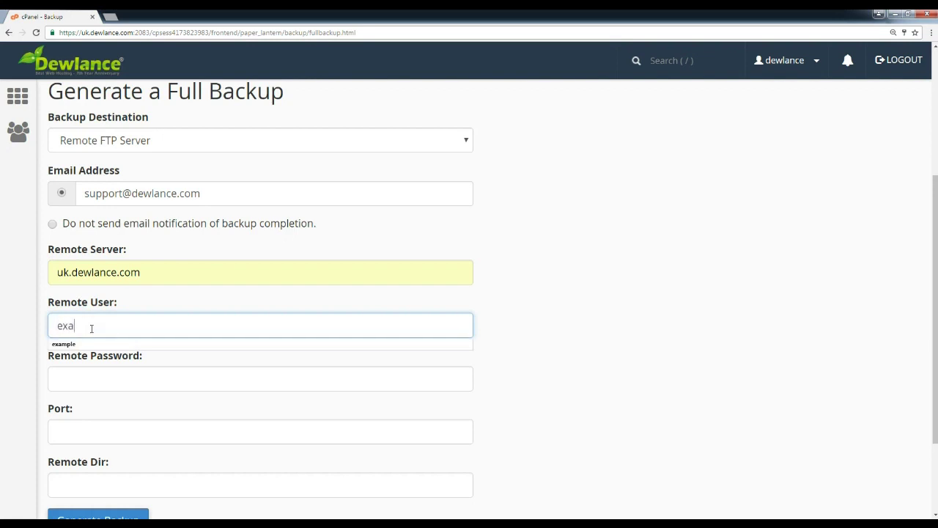
left_click(97, 379)
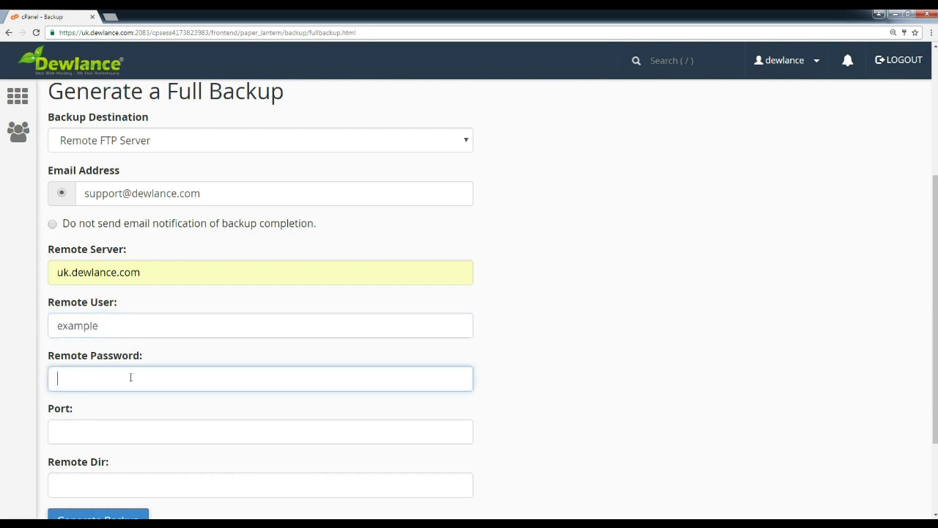
scroll(130, 377, "down", 1)
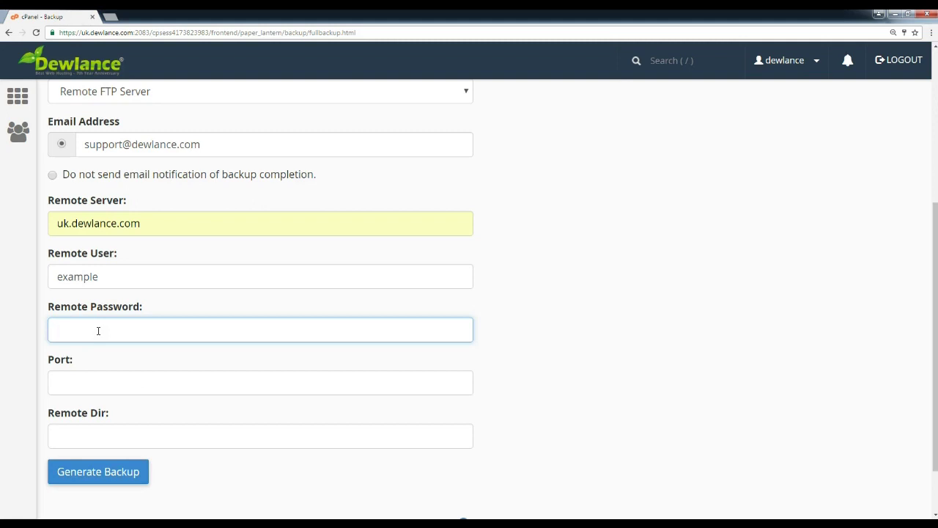
key("ctrl+v")
left_click(129, 277)
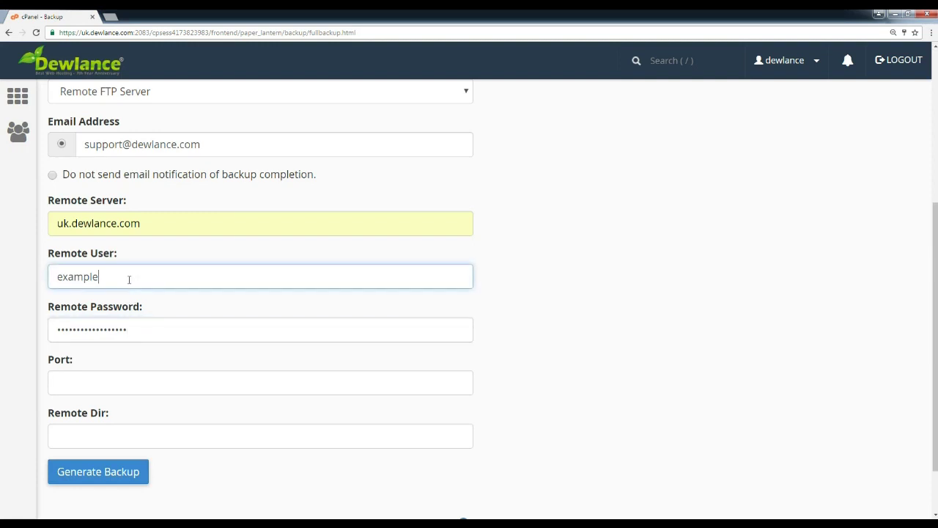
scroll(132, 287, "up", 1)
left_click(165, 276)
left_click(37, 322)
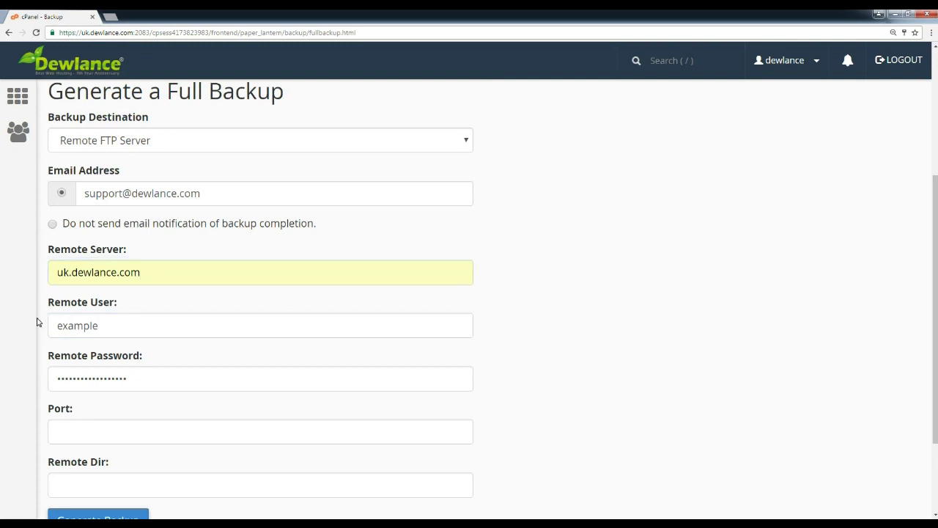
scroll(143, 294, "down", 3)
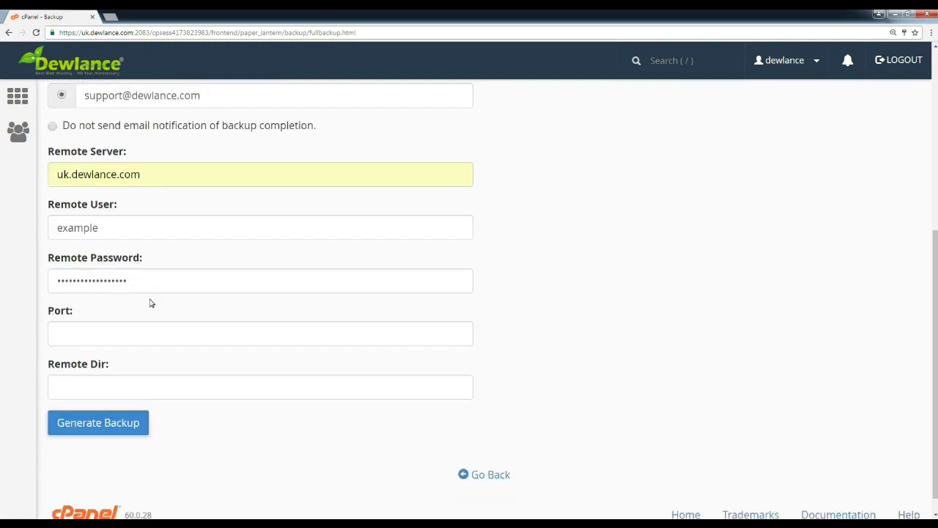
scroll(142, 330, "up", 1)
left_click(153, 323)
Leave the port empty and set the remote directory to /home/example/.
left_click(89, 381)
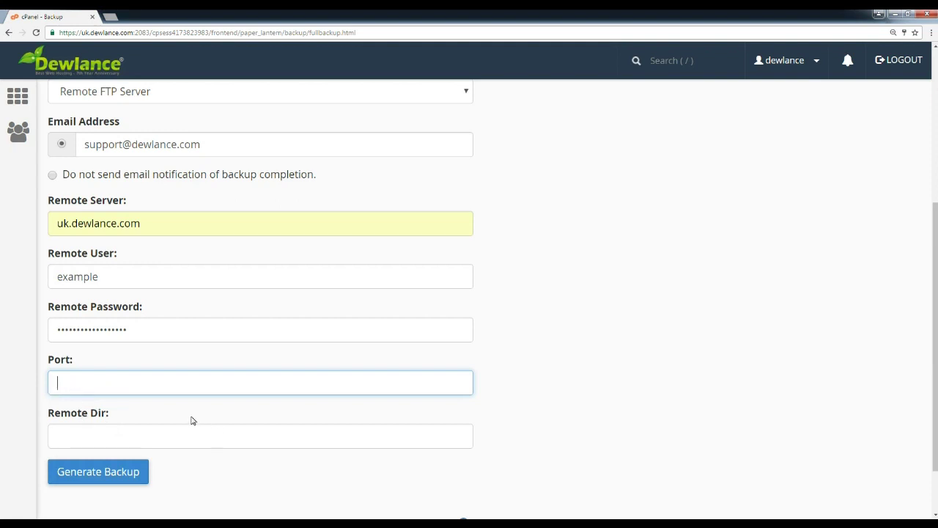
left_click(158, 439)
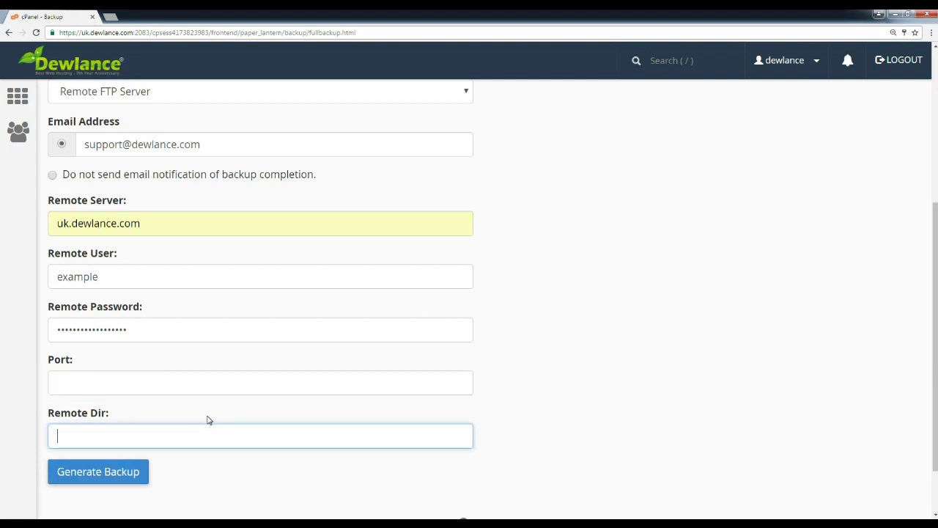
type("/home")
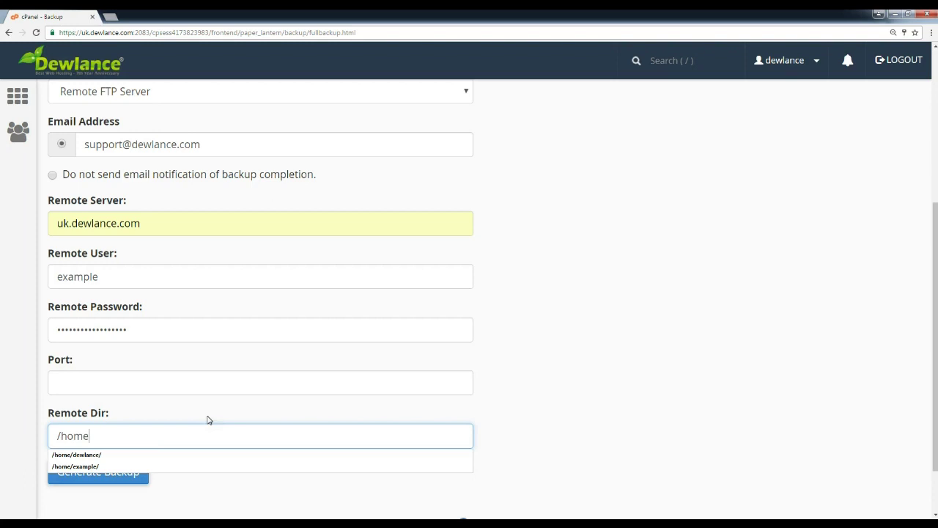
type("/exampe")
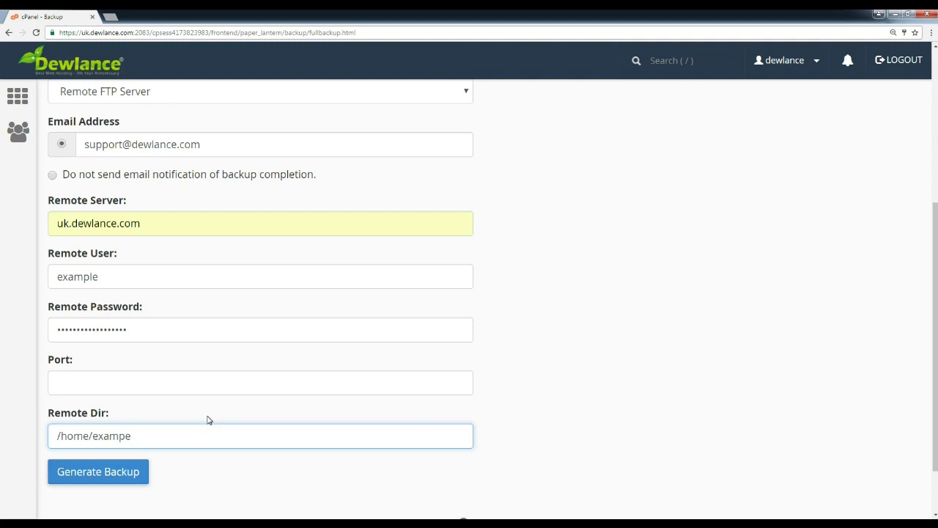
key("BackSpace")
type("le")
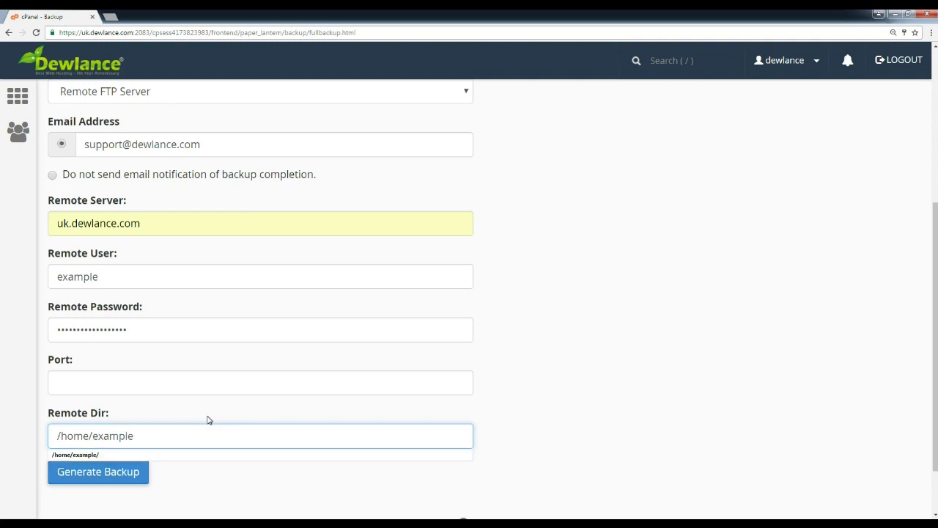
type("/")
left_click_drag(91, 435, 135, 434)
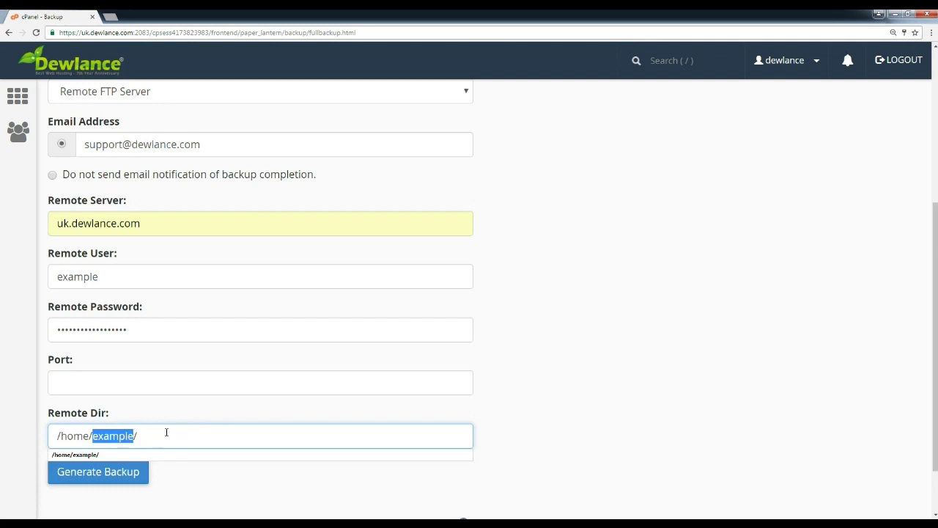
left_click(167, 432)
left_click(532, 389)
scroll(483, 388, "down", 1)
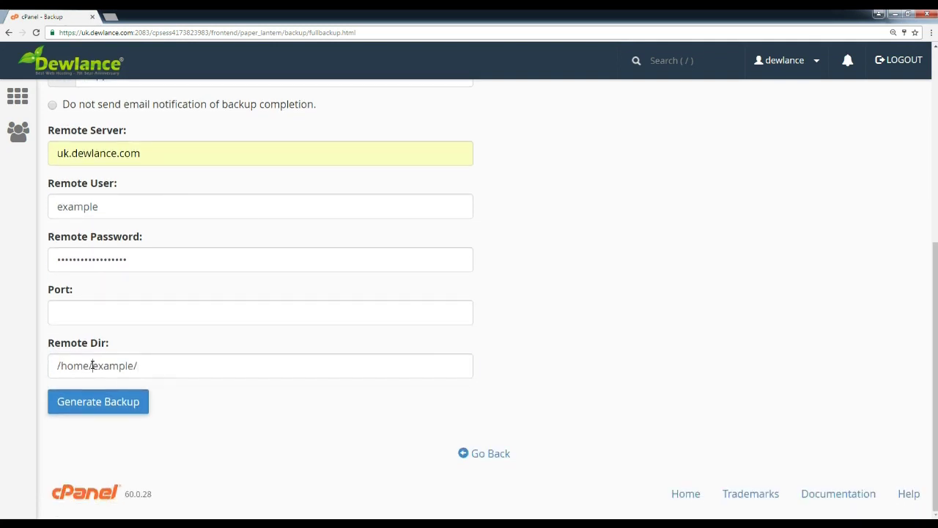
left_click_drag(93, 365, 135, 366)
left_click(193, 360)
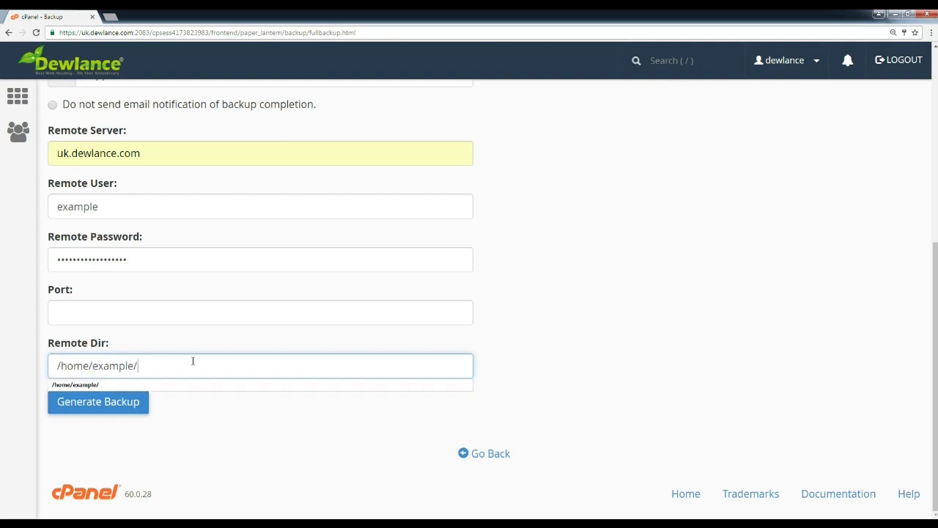
key("Tab")
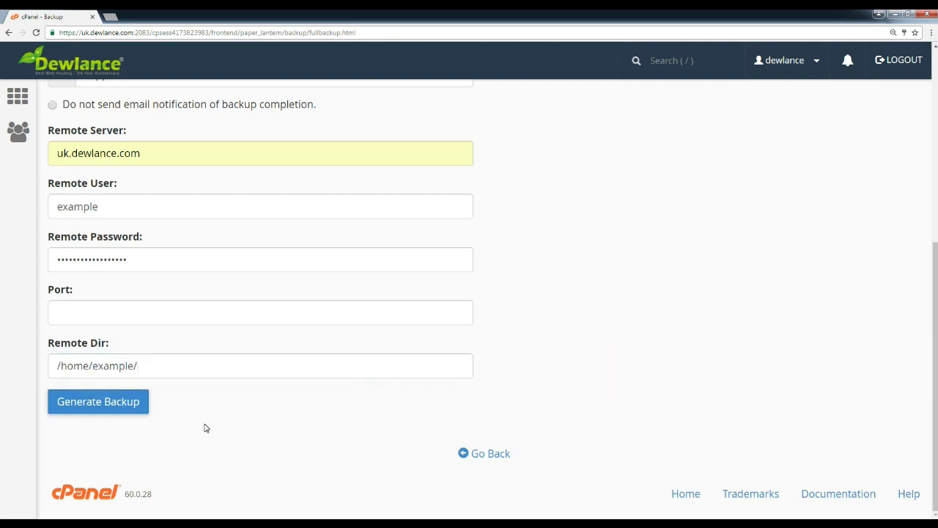
Generate the full backup to the remote FTP server.
left_click(95, 408)
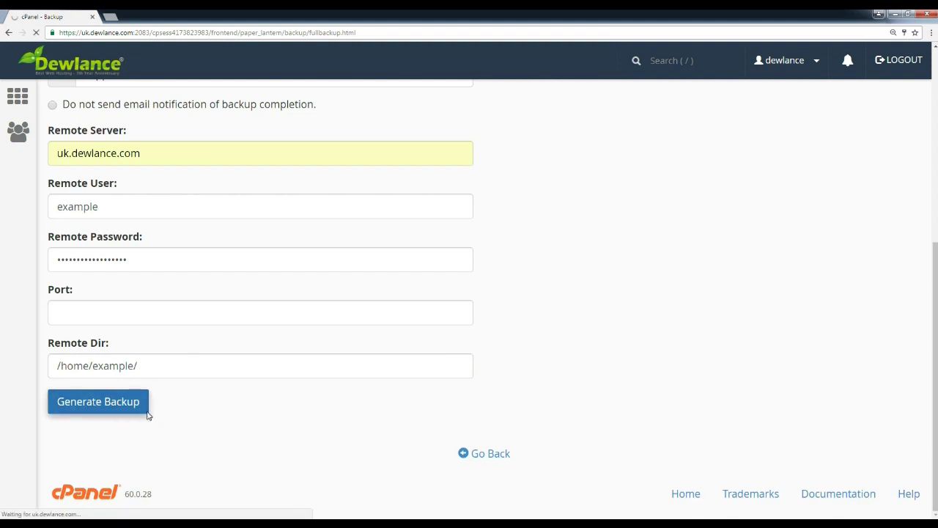
scroll(147, 414, "up", 2)
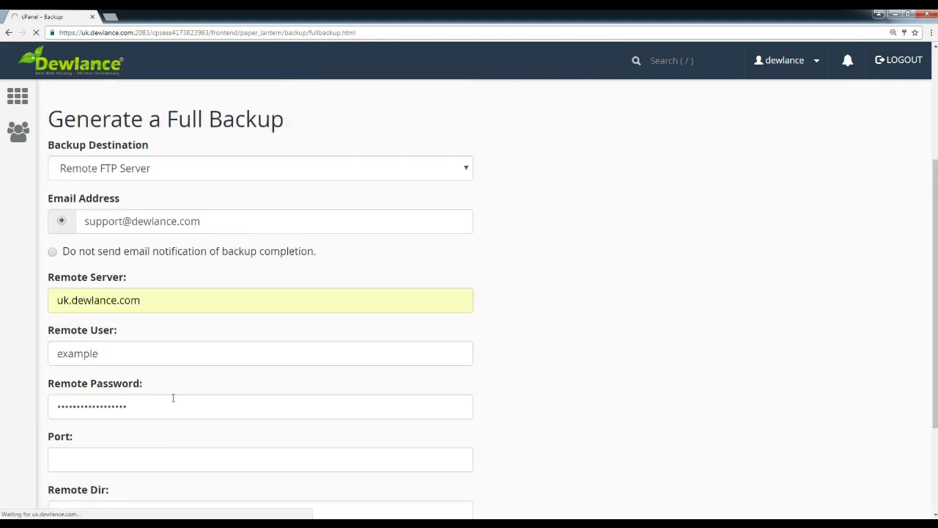
scroll(173, 398, "down", 2)
scroll(173, 398, "up", 3)
scroll(172, 397, "up", 2)
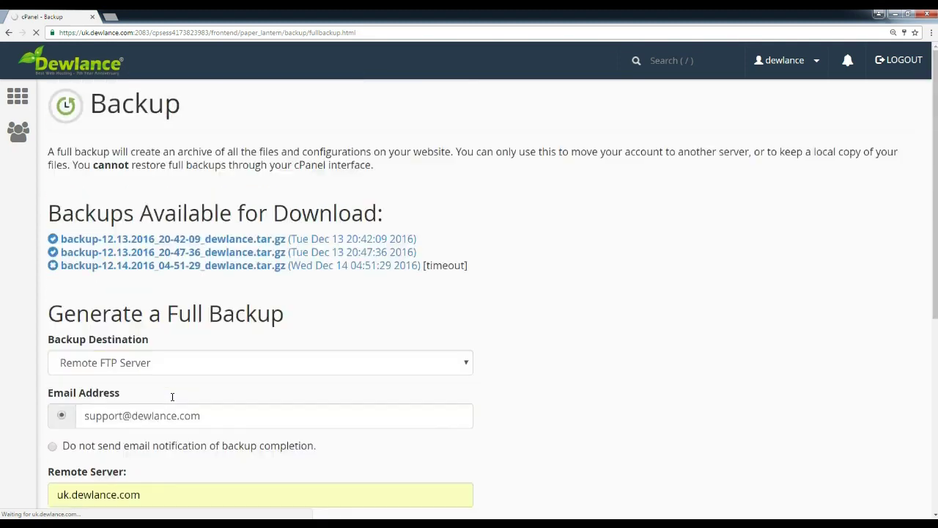
scroll(172, 393, "down", 5)
scroll(212, 401, "up", 3)
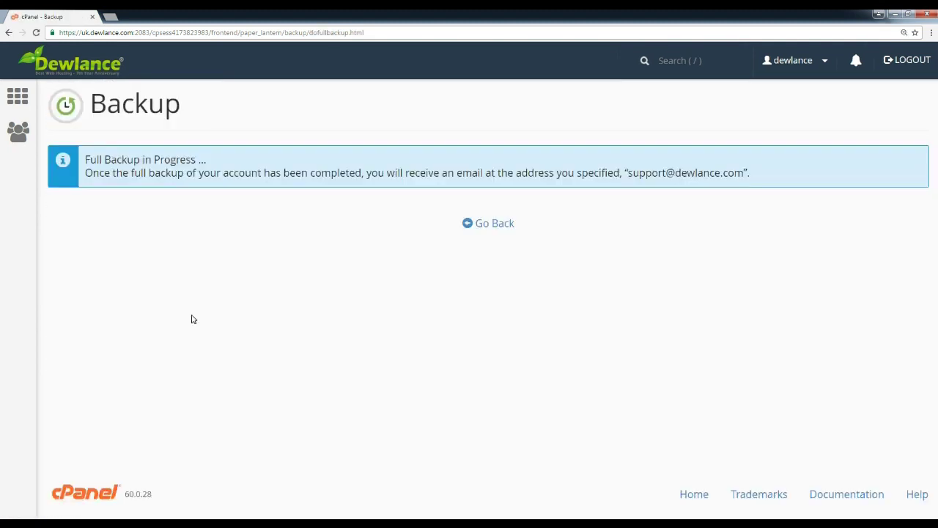
Read the backup status message and return to the full backup page to check the available backups.
left_click_drag(86, 159, 208, 160)
left_click(97, 176)
left_click(496, 226)
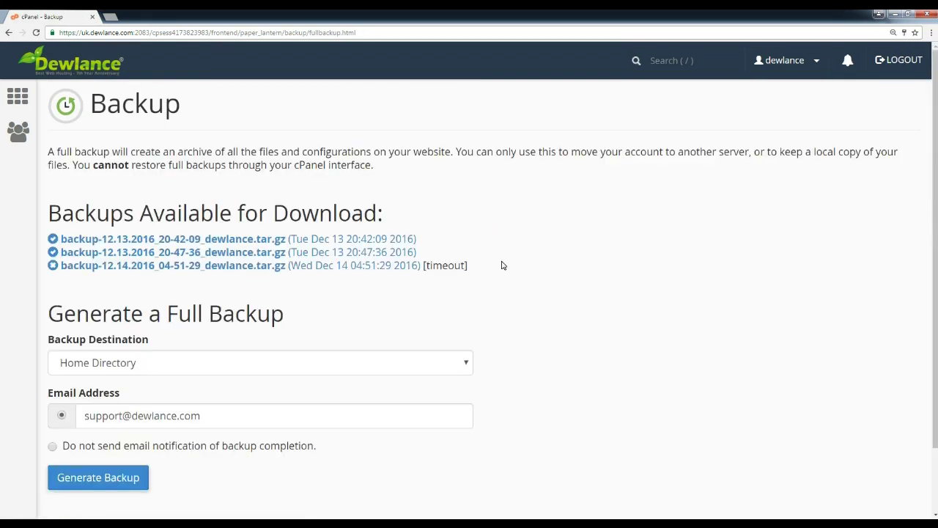
scroll(503, 265, "down", 1)
scroll(503, 264, "up", 1)
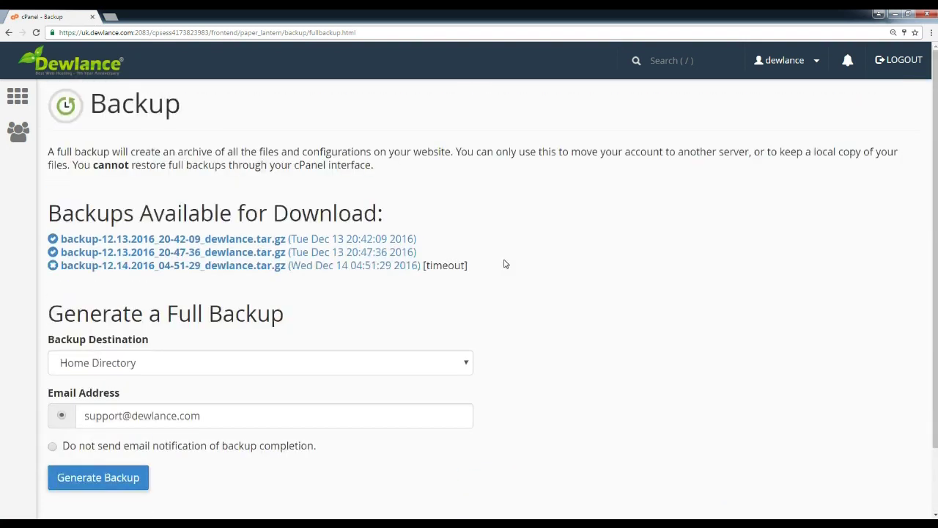